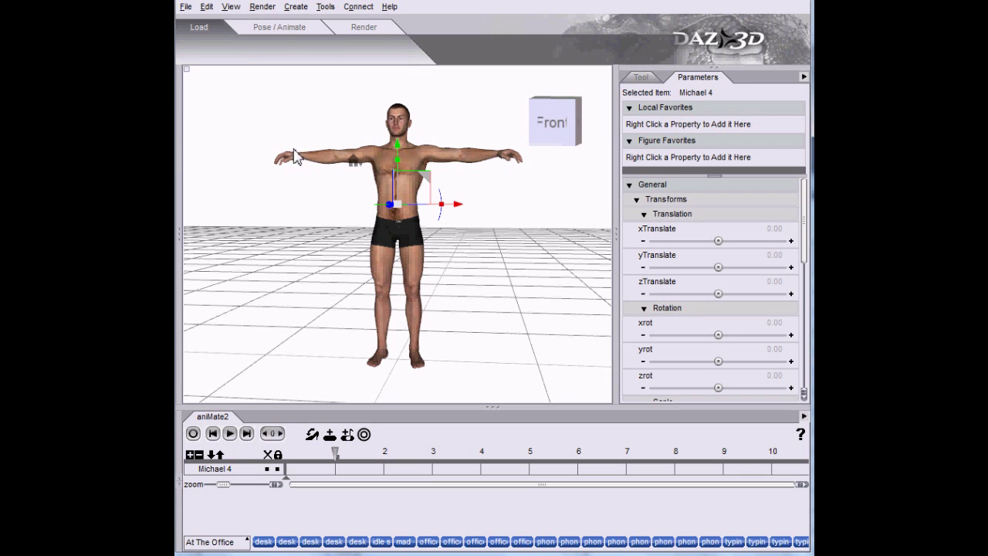
Show the Lip Sync pane and load Burbled.wav from the Evaluation_Sounds folder as its sound file.
click(231, 6)
mouse_move(251, 78)
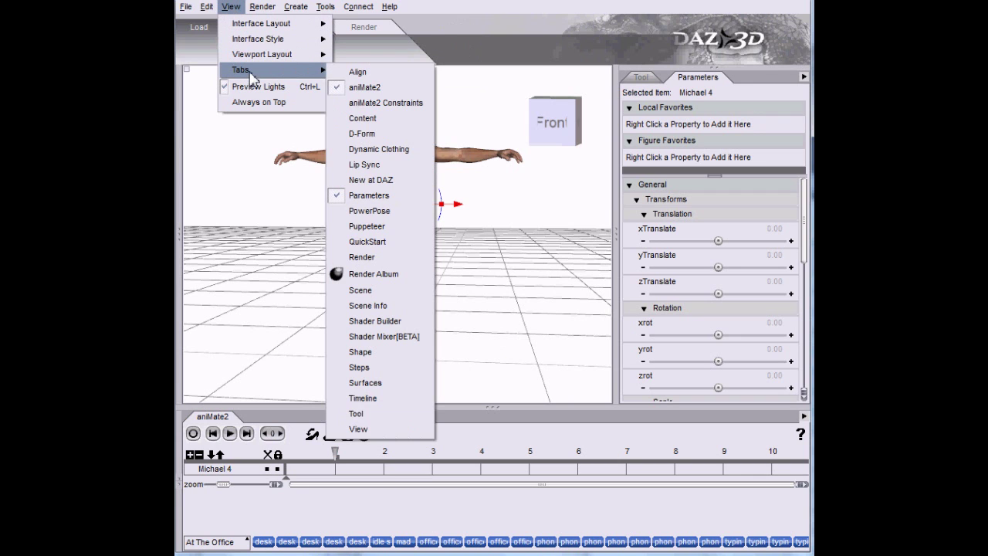
click(369, 166)
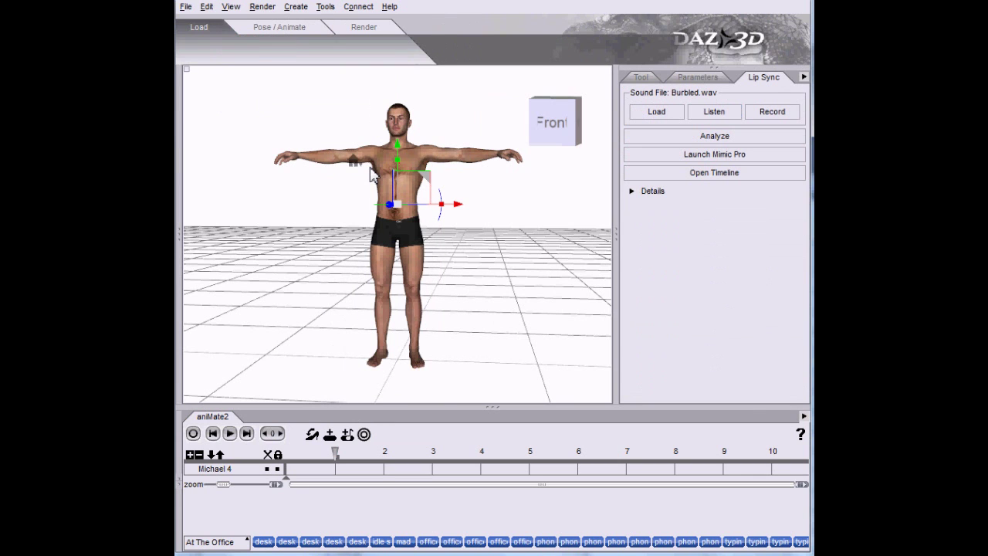
click(655, 111)
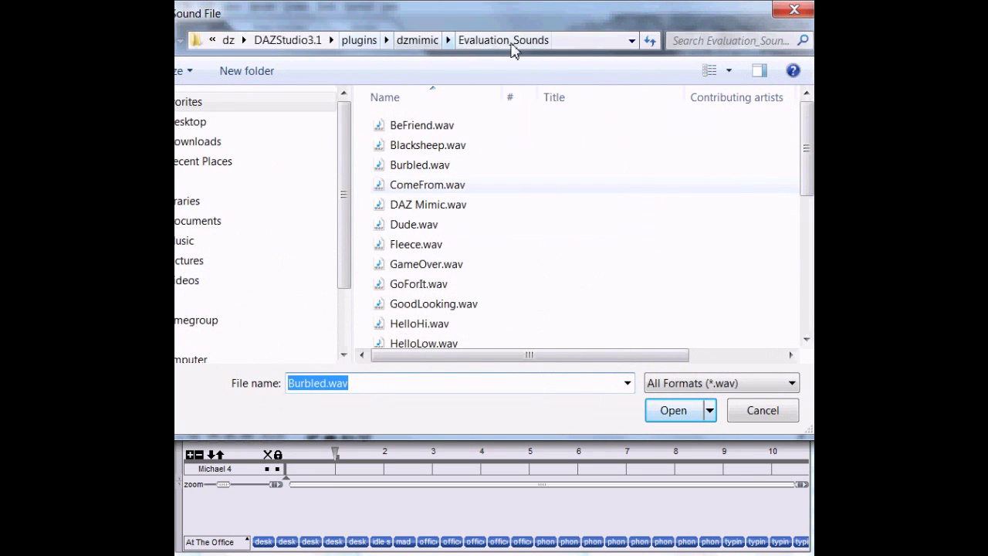
click(417, 164)
click(669, 410)
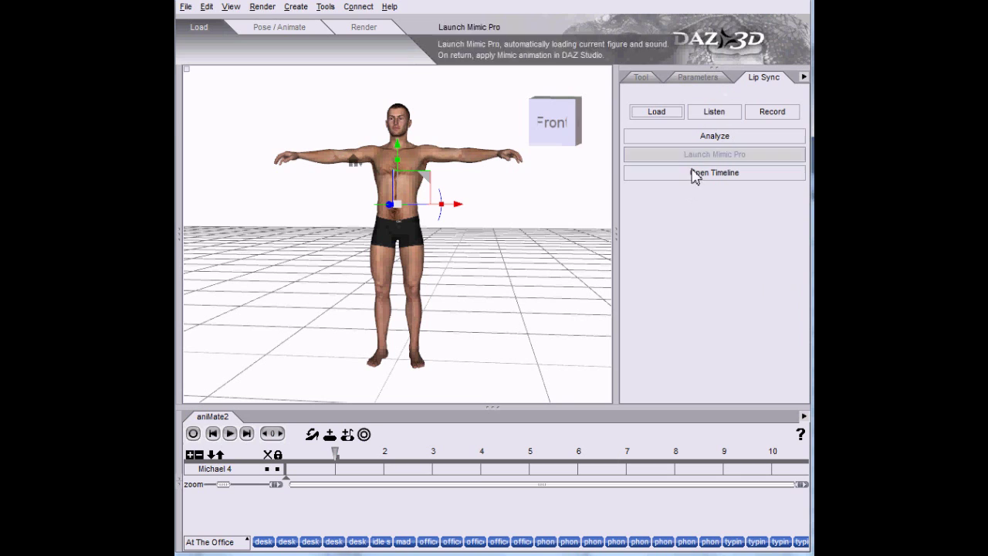
Return the aniMate2 playhead to the start and analyze the loaded sound to generate Michael 4's lip sync.
click(688, 139)
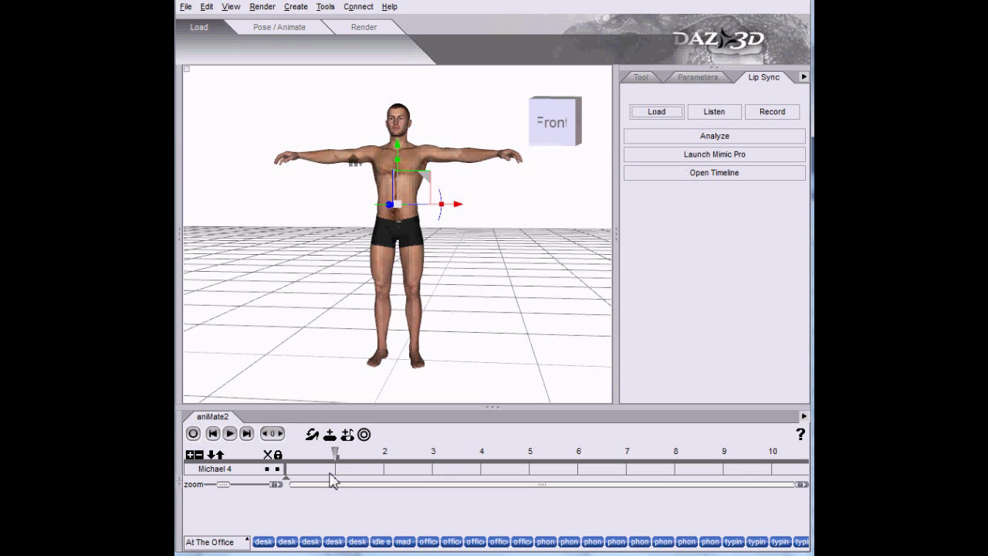
drag(330, 459, 272, 454)
click(695, 139)
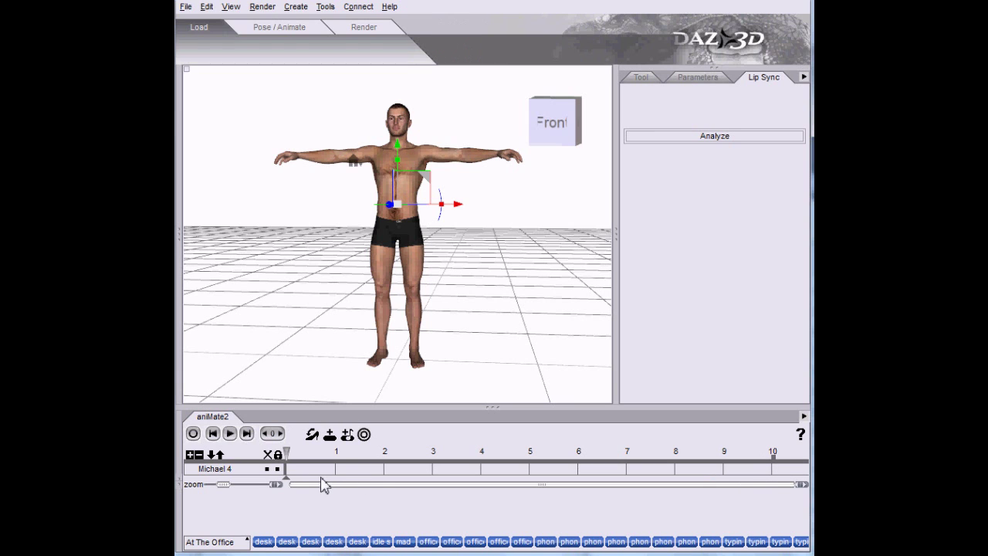
Frame Michael 4's head in the viewport, preview the lip sync animation, and return the playhead to the start.
click(406, 135)
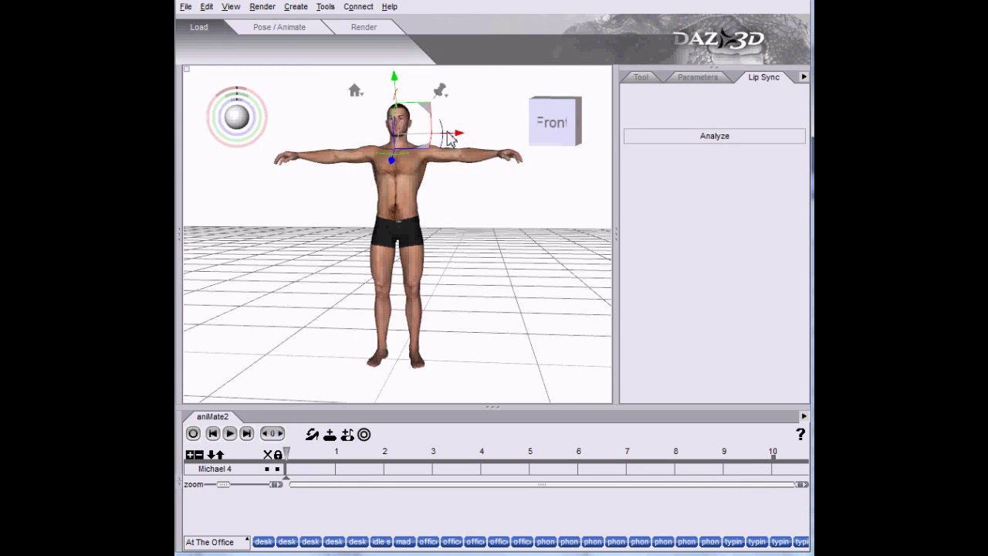
click(600, 114)
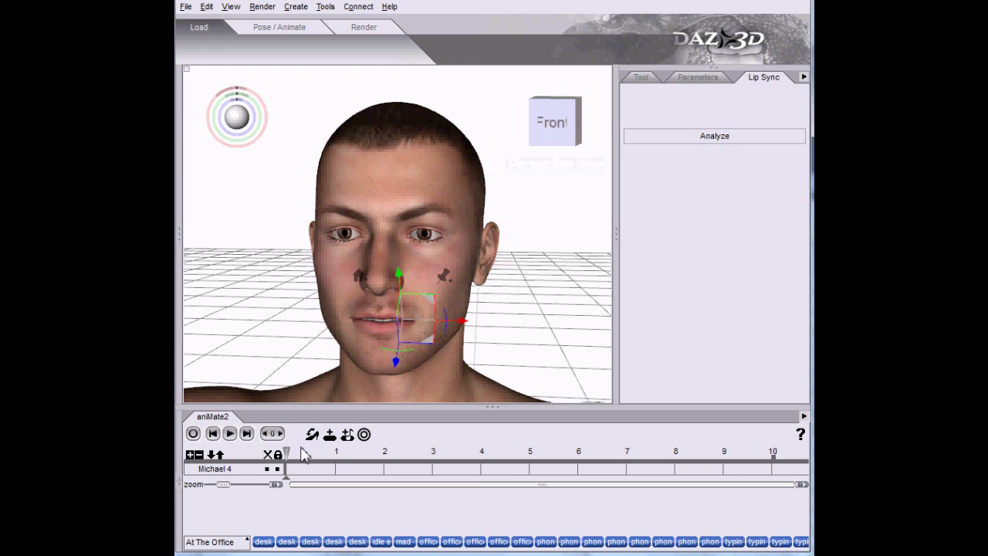
click(229, 434)
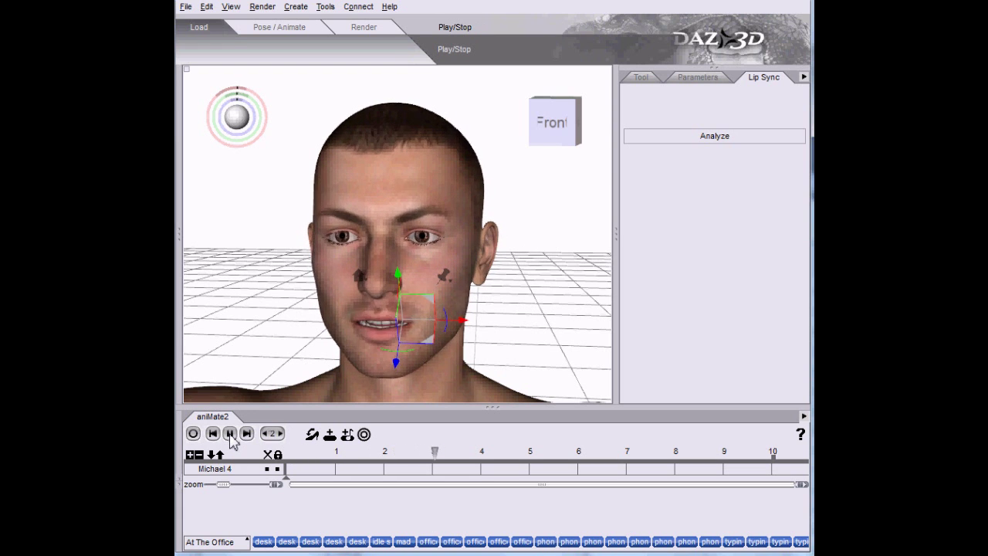
click(230, 433)
drag(428, 452, 293, 459)
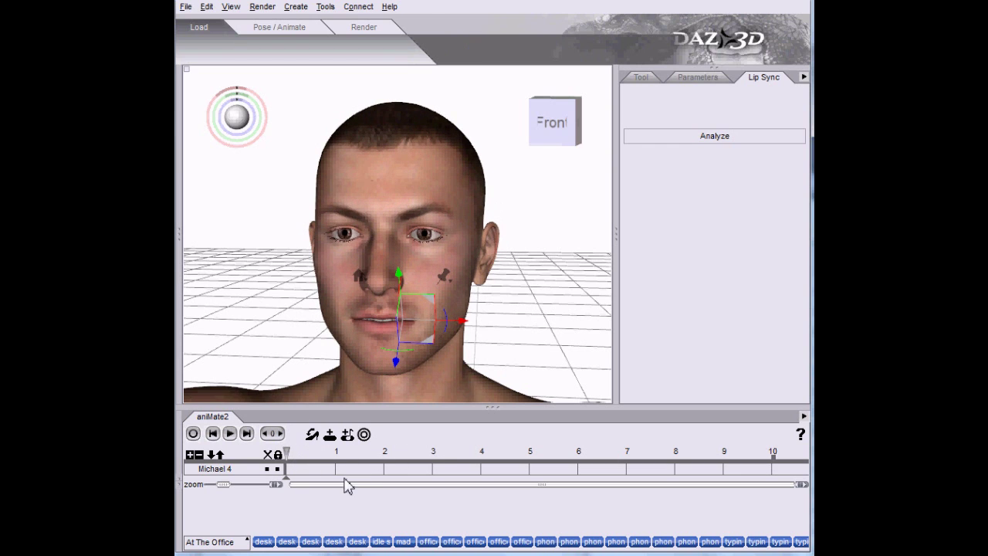
Create an aniBlock from the studio keyframes by Direct Copy, including only Morphs/Values, and preview it.
right_click(291, 491)
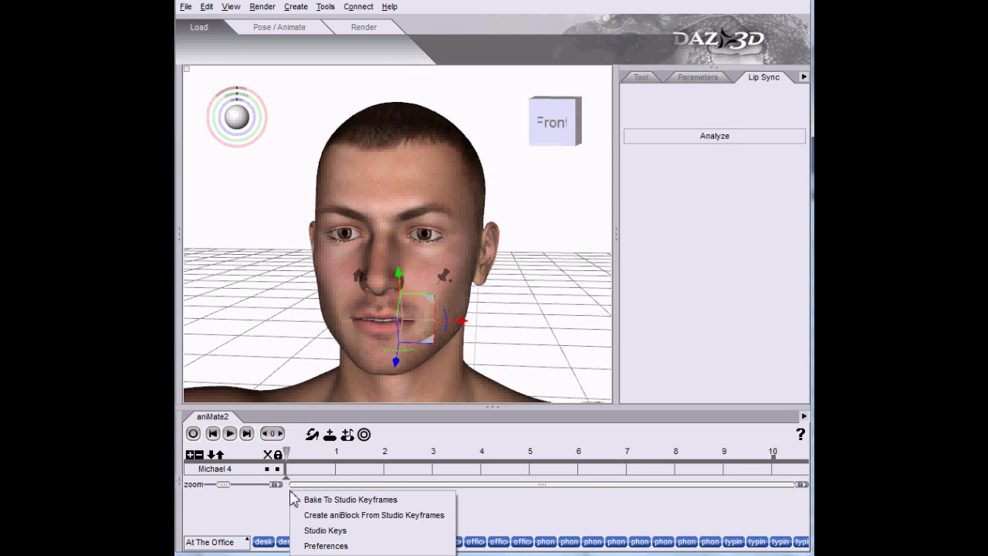
click(326, 515)
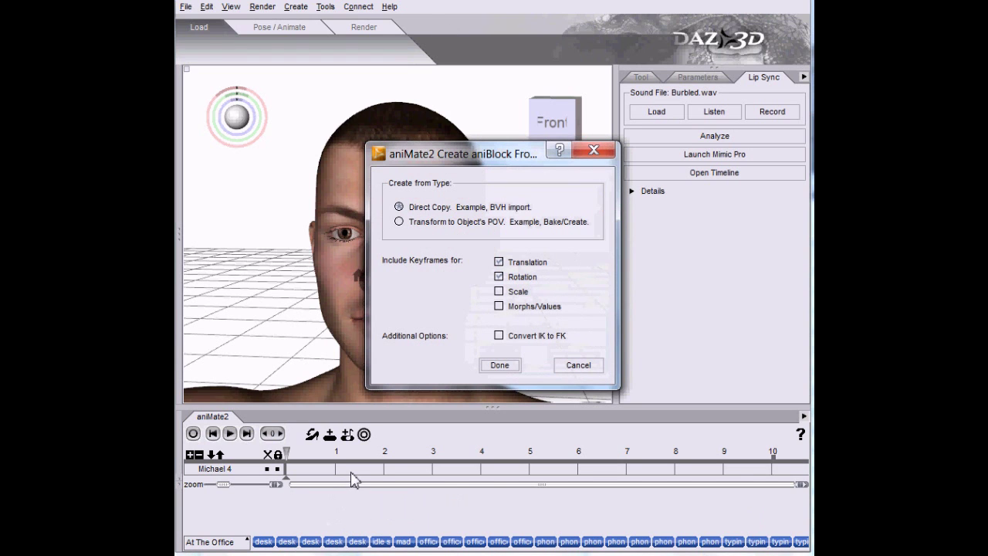
click(499, 261)
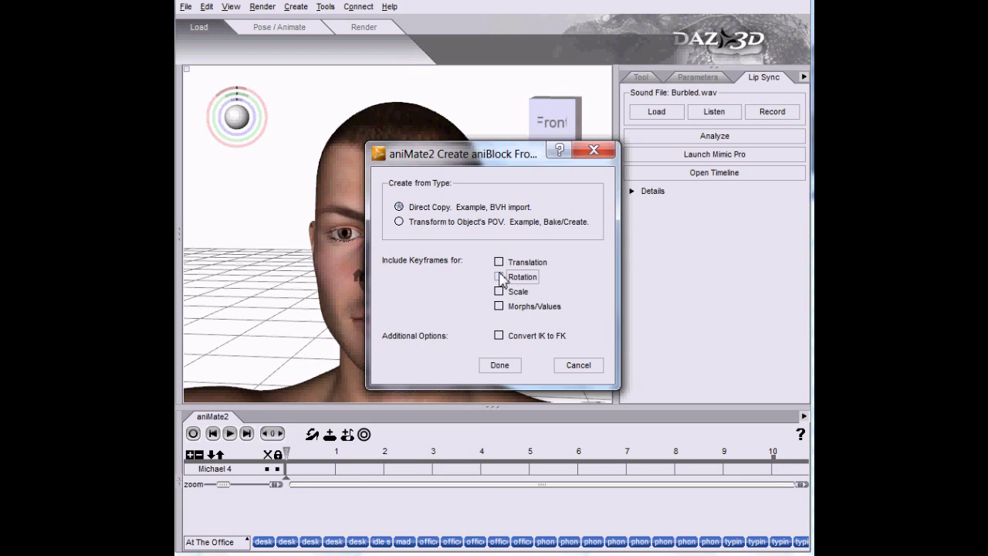
click(499, 276)
click(500, 306)
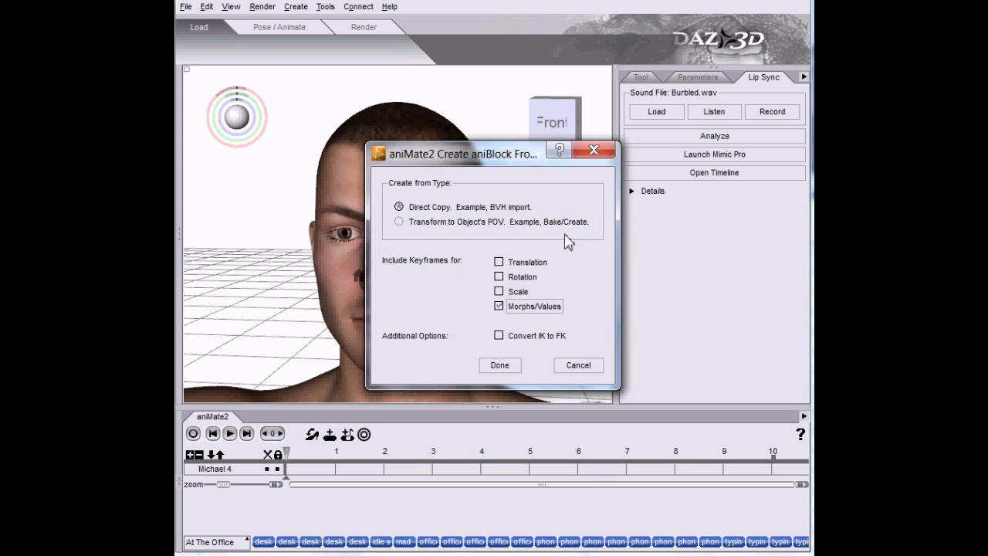
click(499, 365)
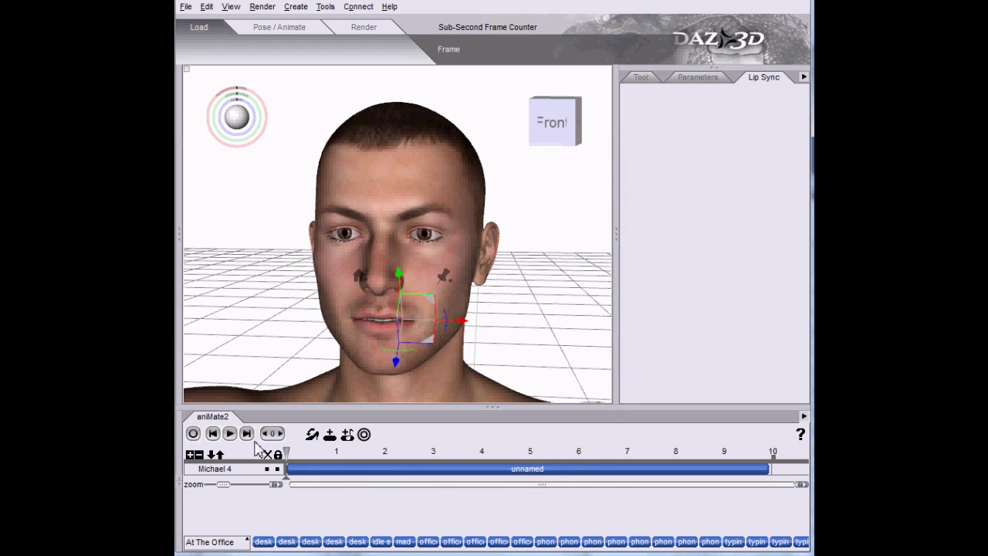
click(232, 434)
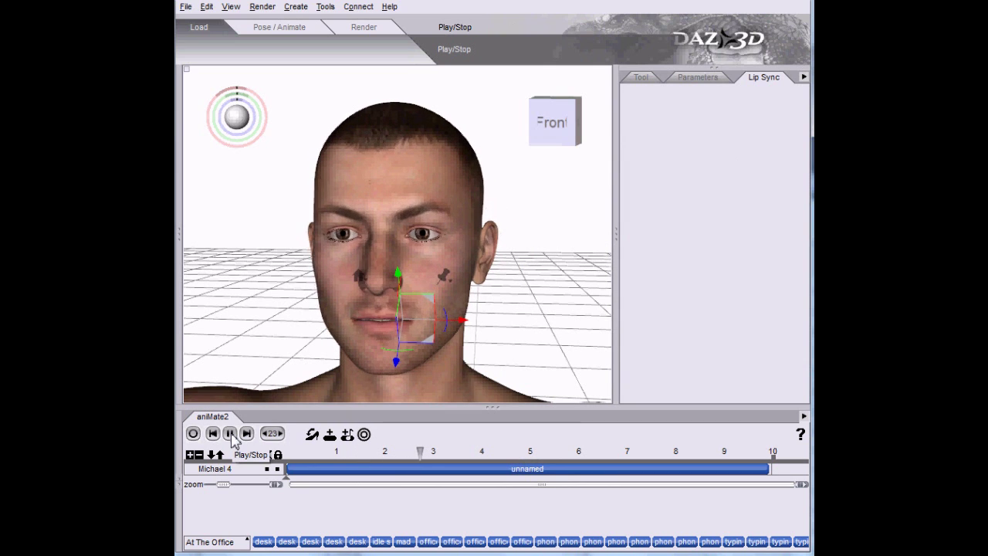
click(230, 433)
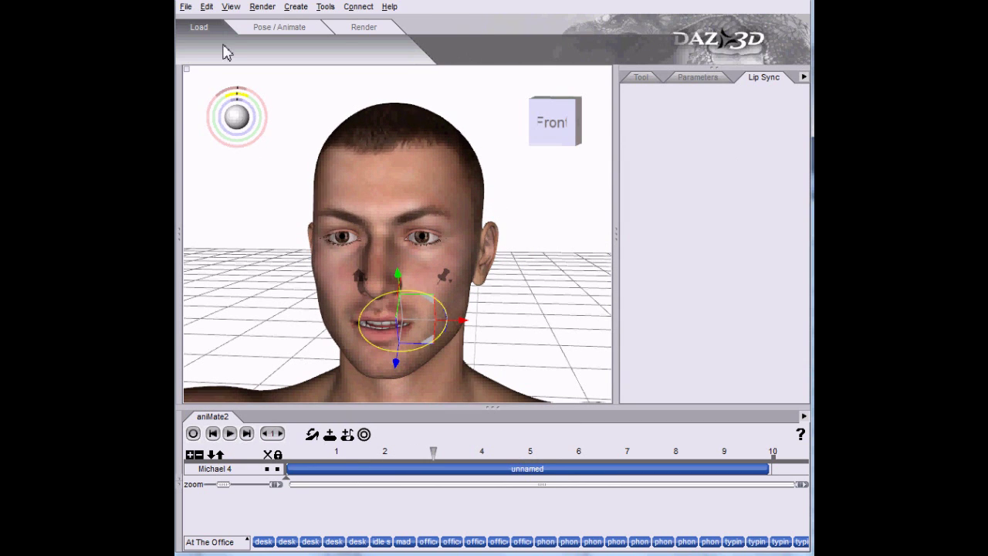
Clear the scene's current audio file in the Audio Options and accept the change.
click(207, 6)
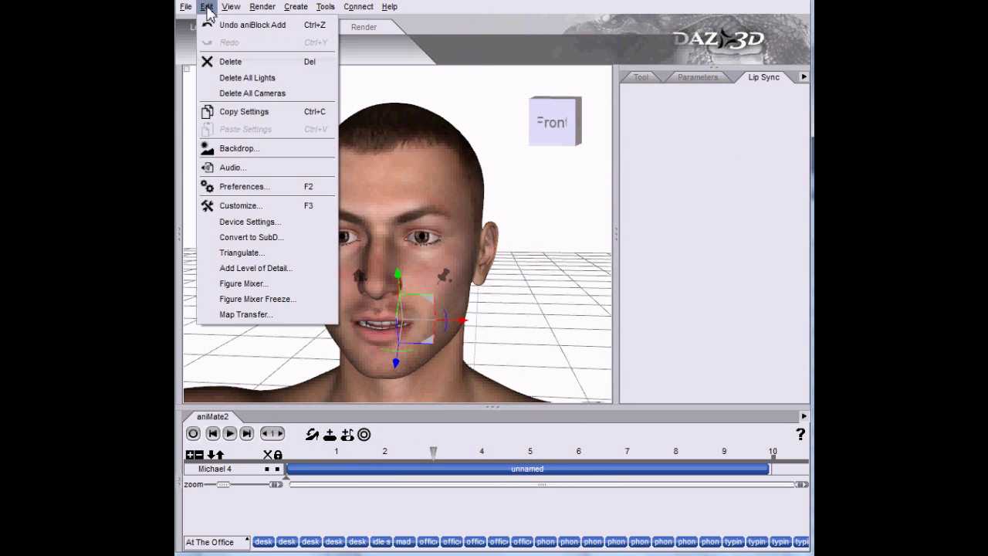
click(247, 169)
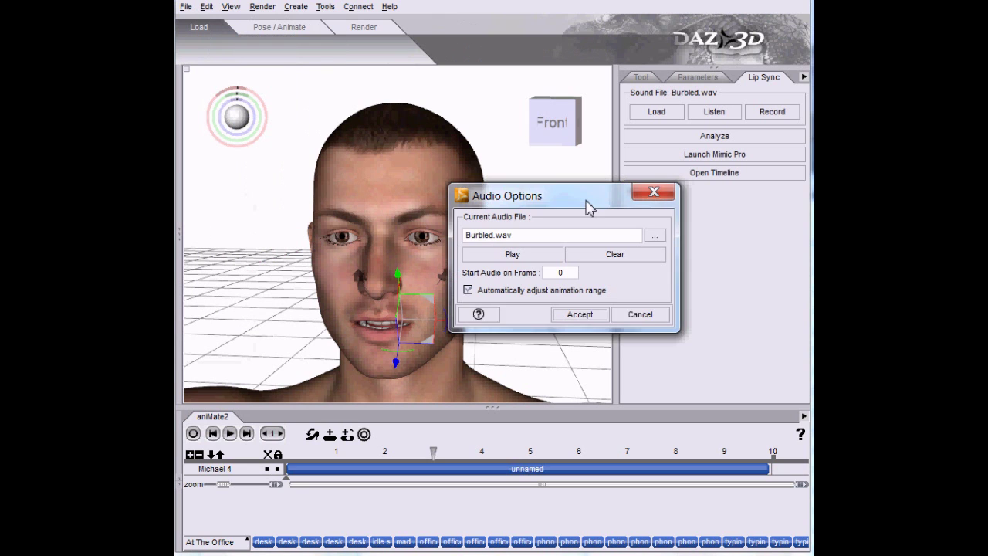
click(620, 259)
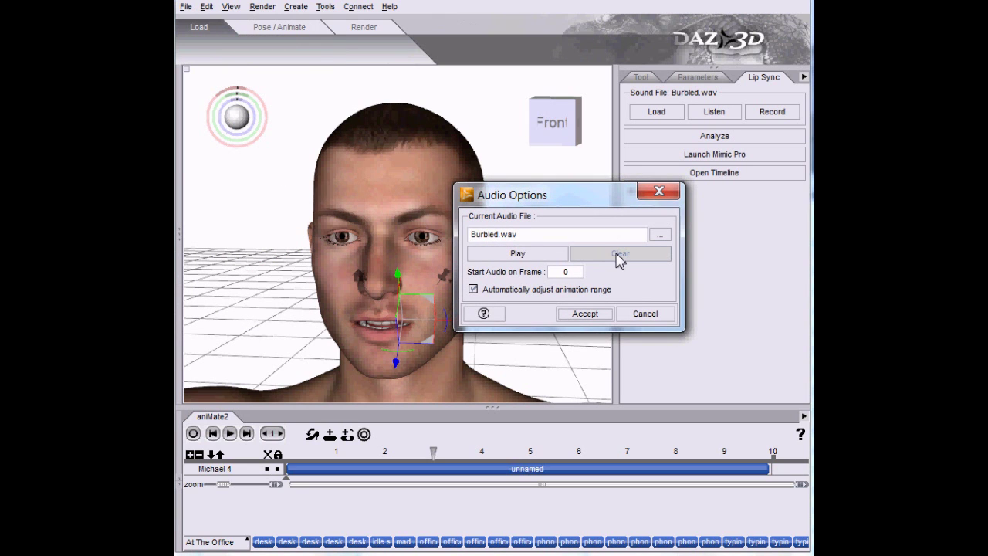
click(605, 314)
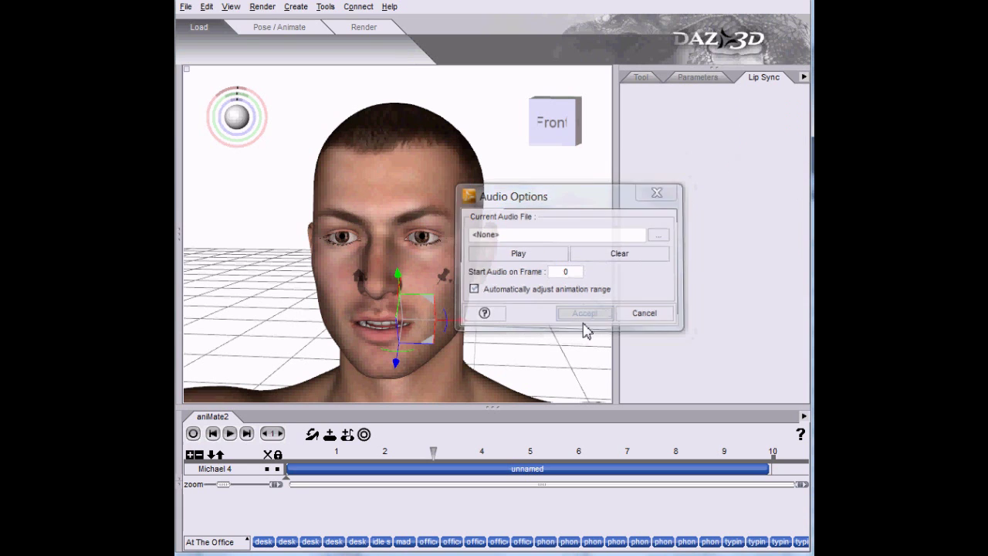
Add a sub track under Michael 4, import Burbled.wav onto it as an audio block, and align it with the timeline start.
click(190, 453)
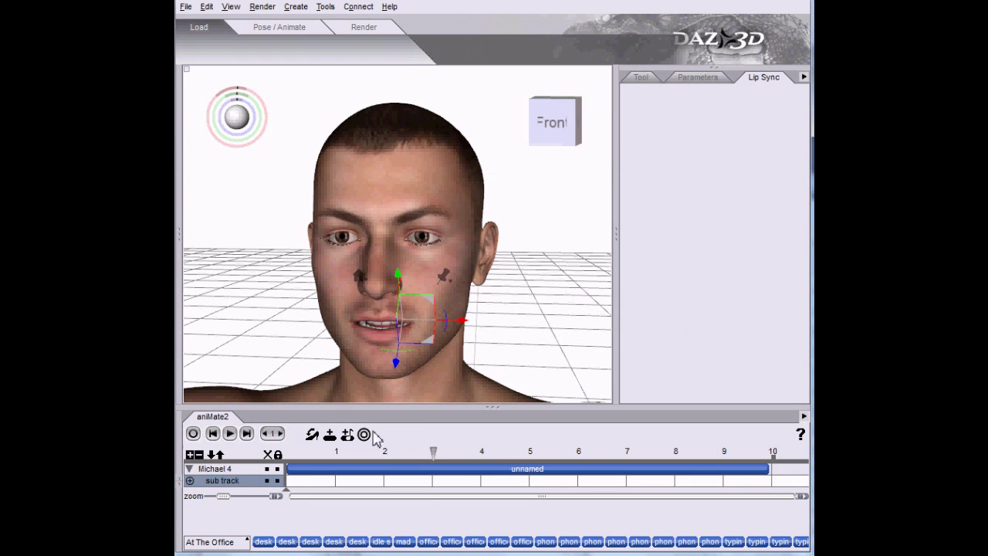
click(347, 437)
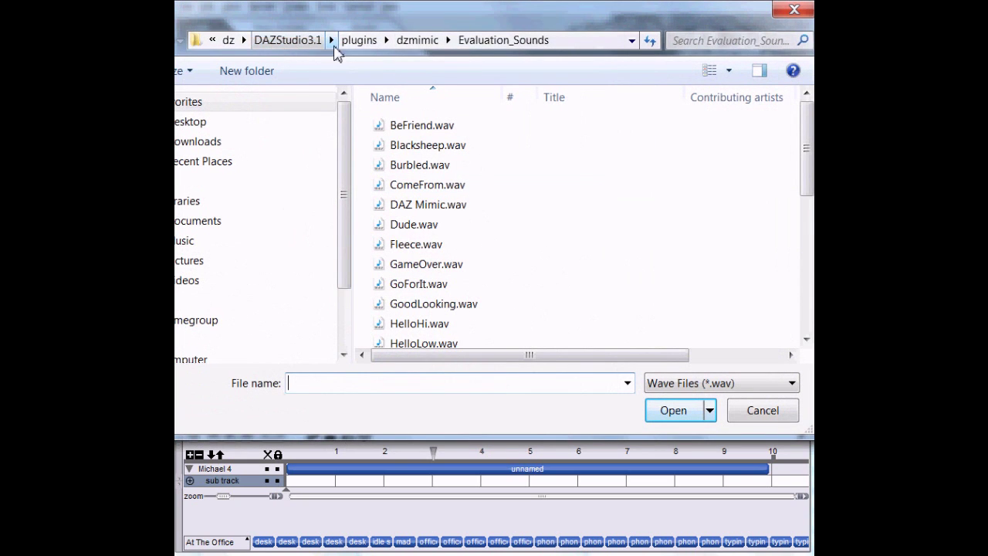
click(409, 166)
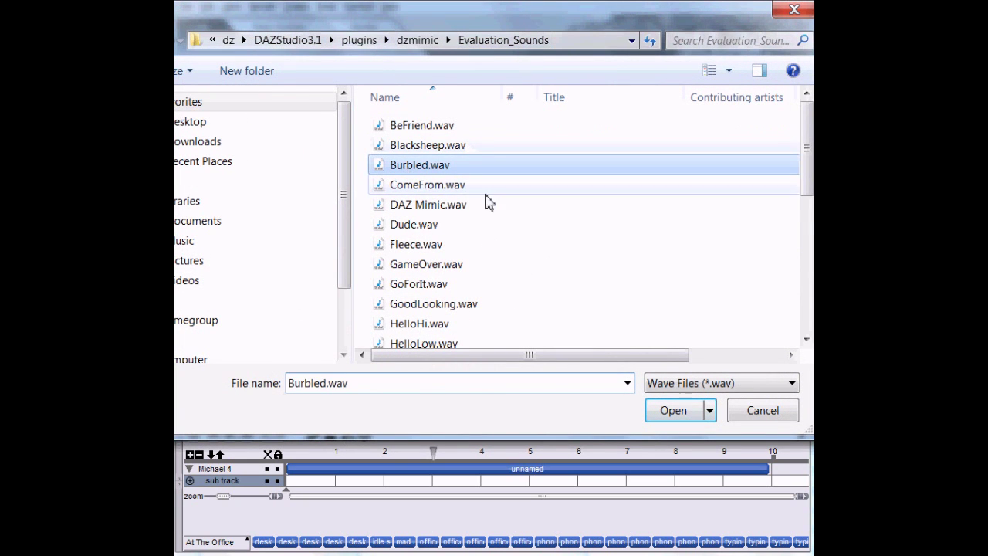
click(671, 410)
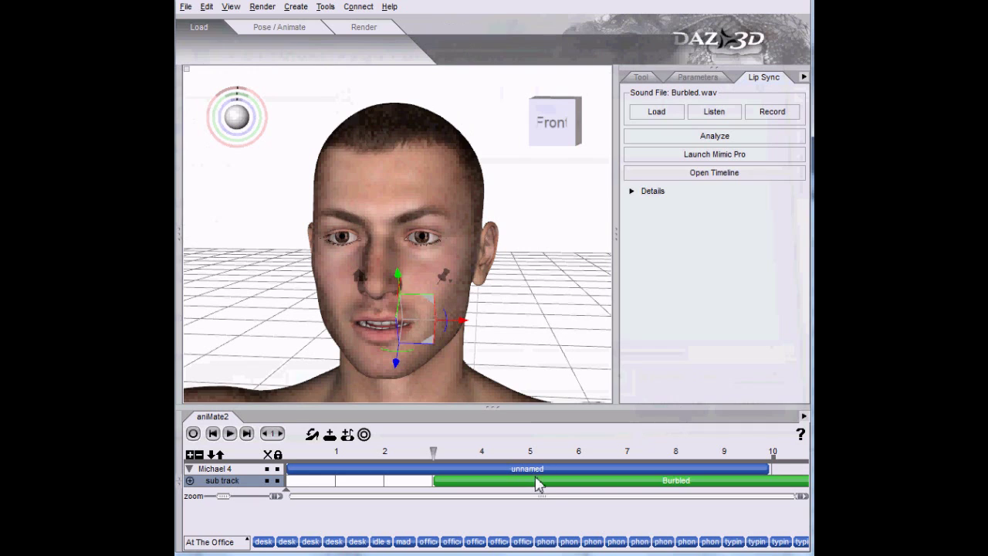
drag(538, 483, 392, 476)
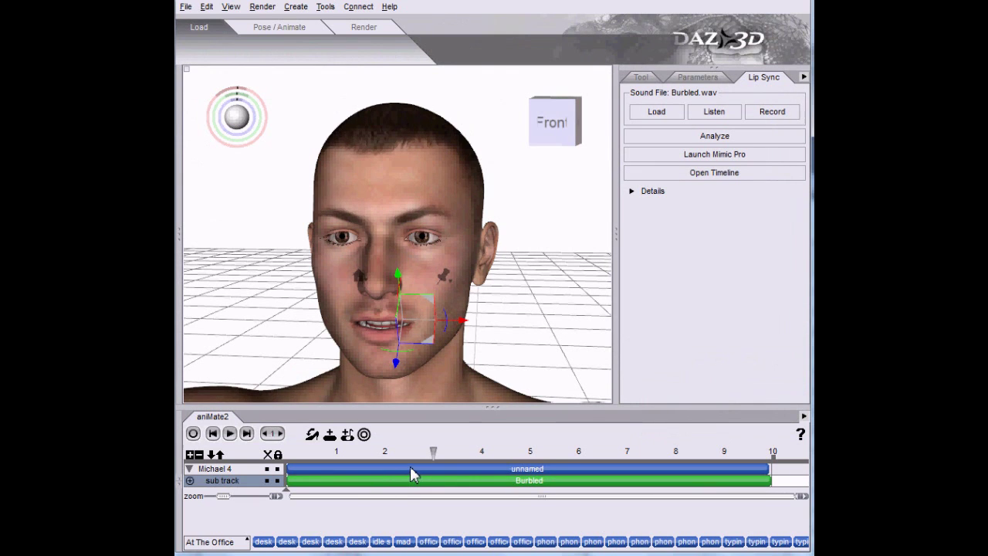
Rename the unnamed aniBlock on Michael 4's main track to "Burbbled Lyp Sync".
right_click(410, 468)
click(435, 473)
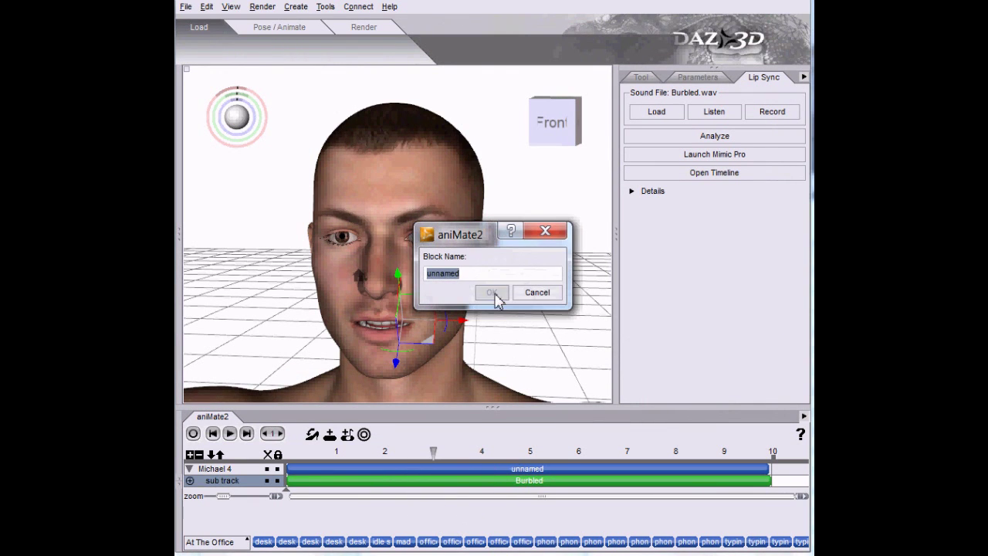
text(Burbbled Lyp Sin)
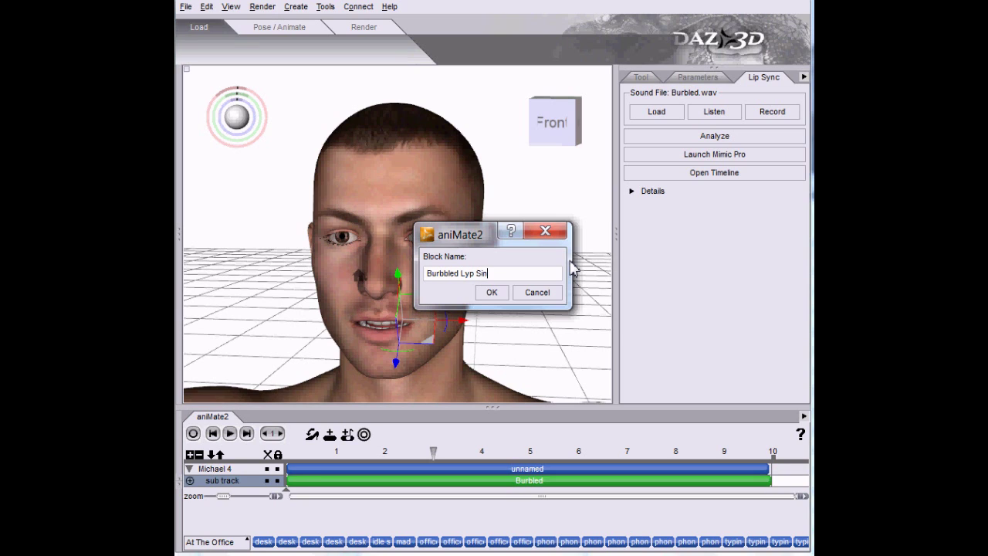
text(c)
key(Return)
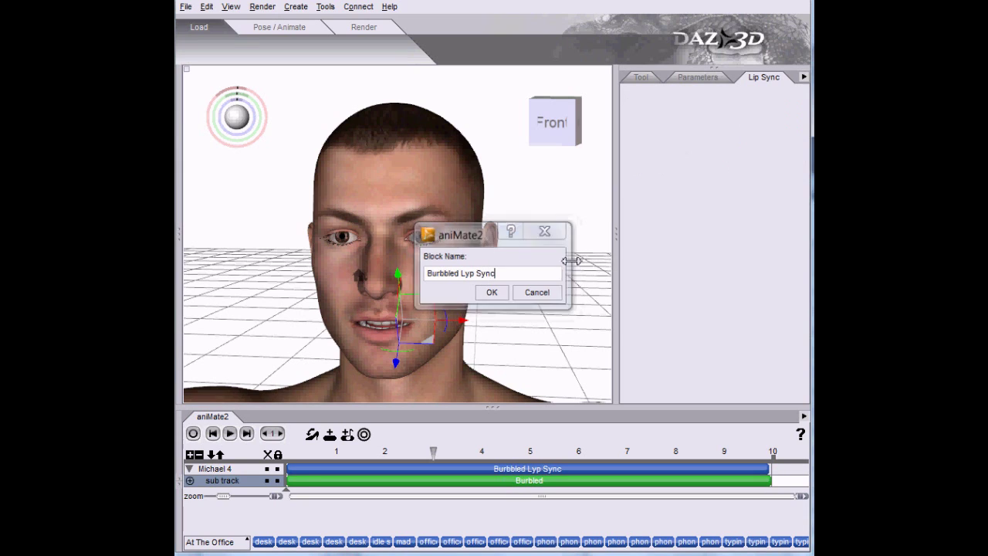
Add a second sub track under Michael 4 and move the lip sync aniBlock onto it at the timeline start.
click(405, 480)
click(413, 473)
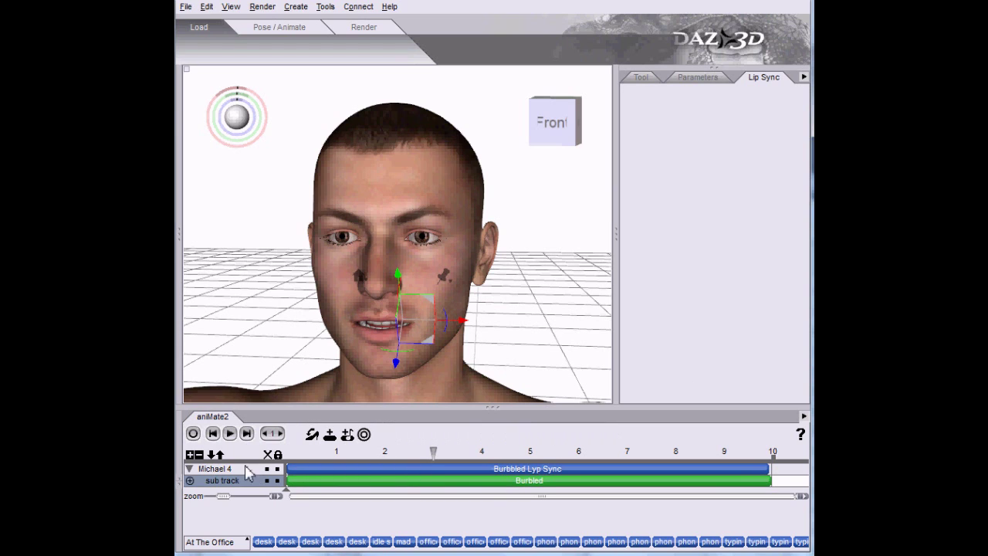
click(190, 454)
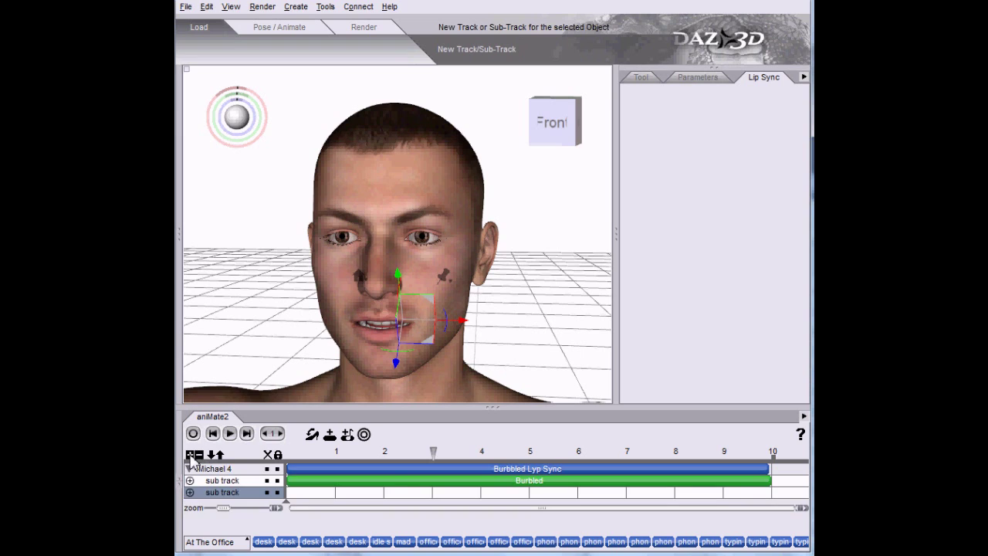
click(408, 469)
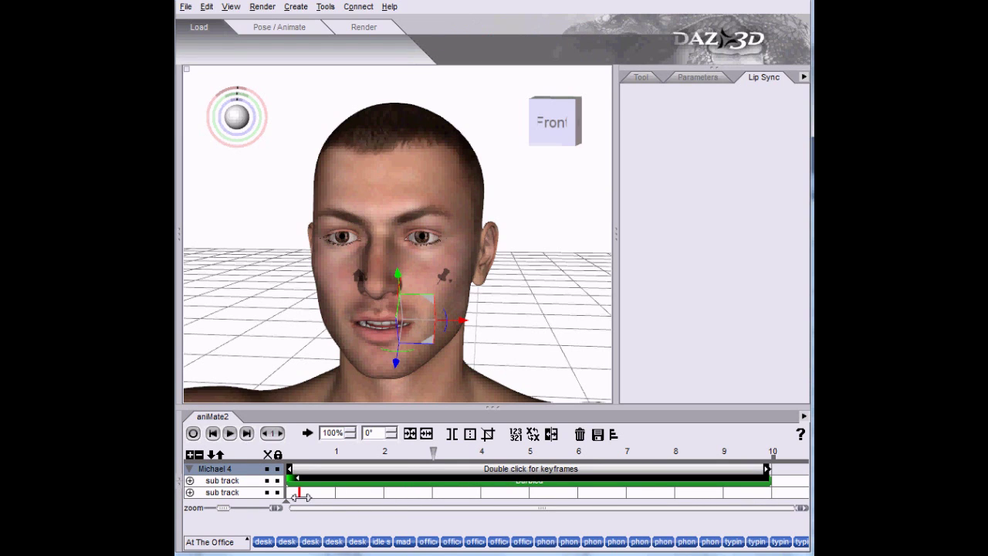
drag(287, 497, 288, 497)
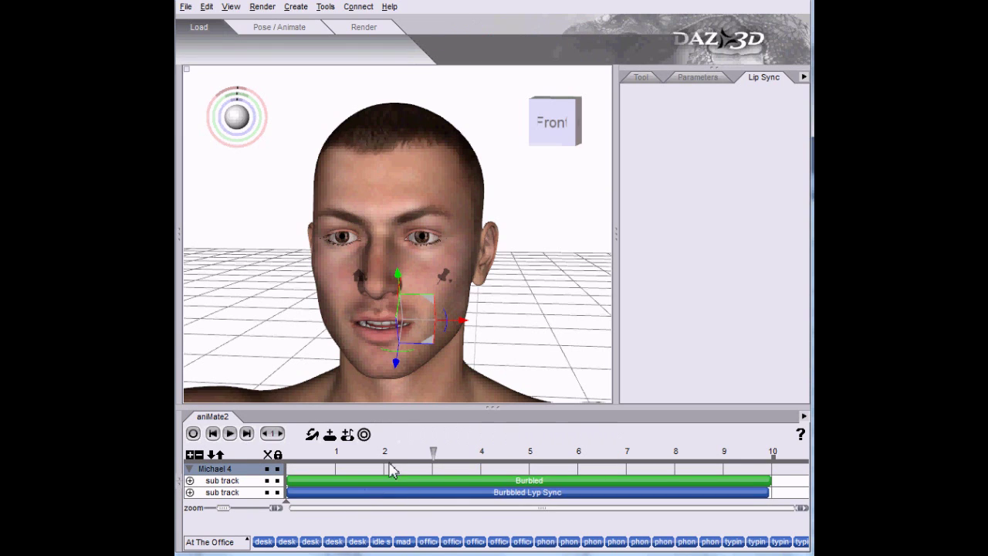
Shift the Burbled audio block and the lip sync block along the timeline to start at about second 4.
scroll(361, 460, down, 2)
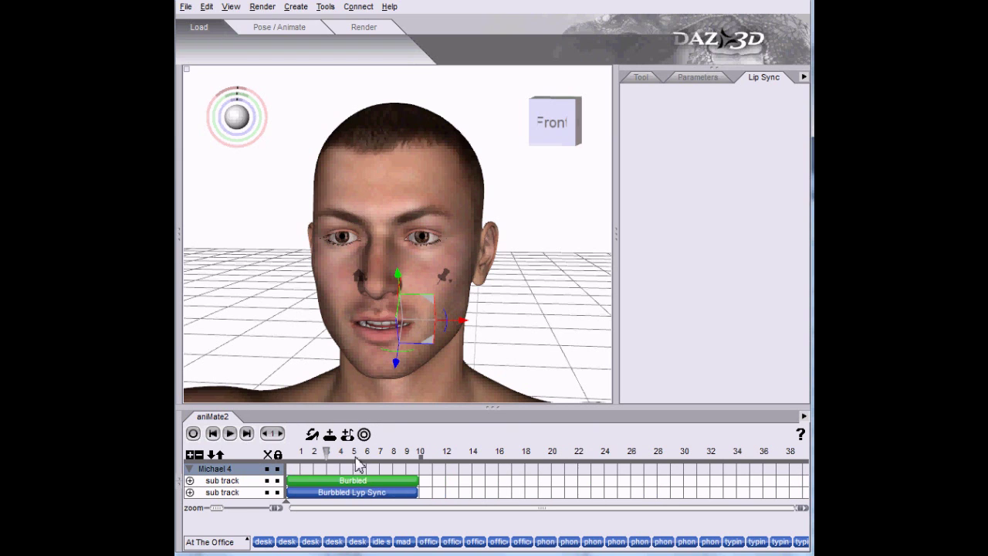
drag(347, 480, 405, 492)
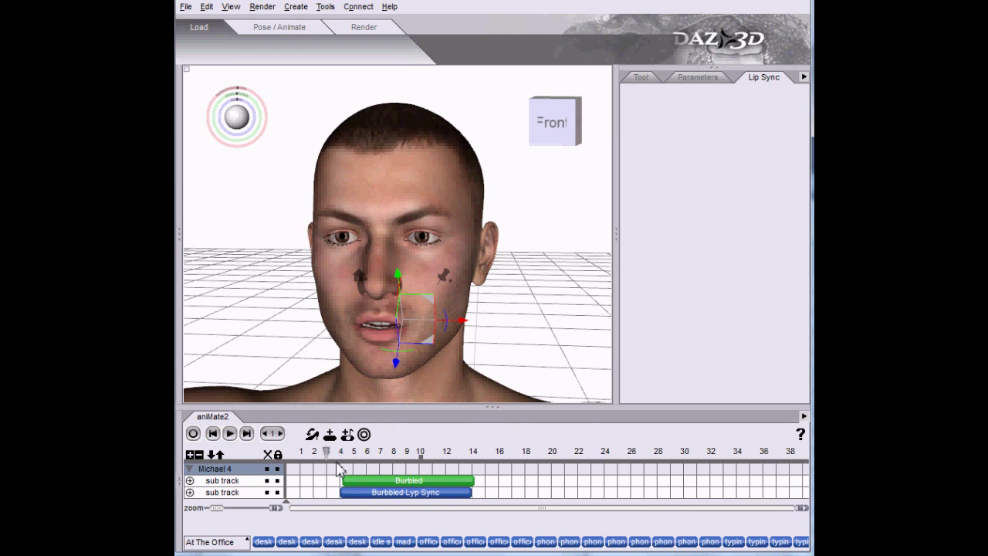
Align the Burbled audio block exactly with the lip sync block at second 4 and play back the synced speech.
drag(332, 458, 424, 458)
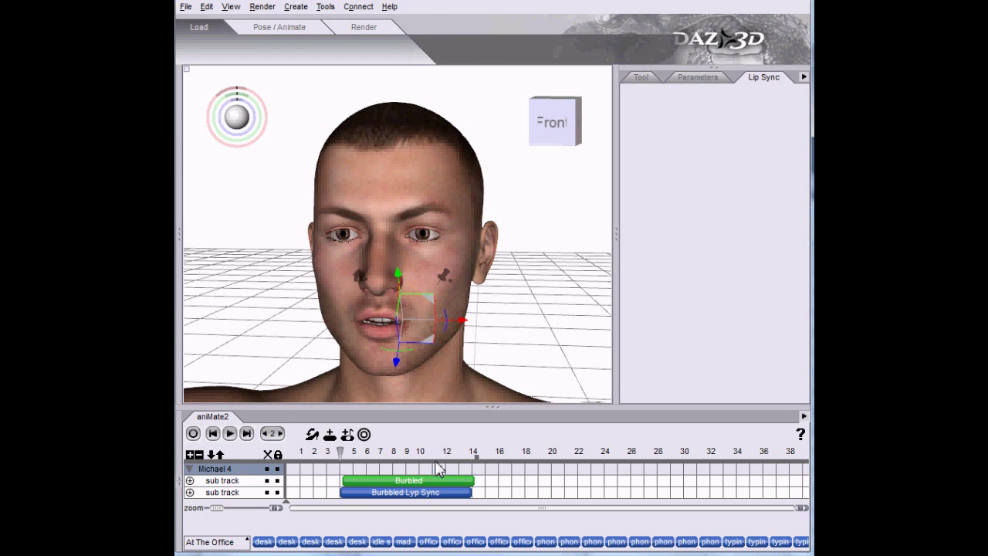
drag(425, 478, 423, 477)
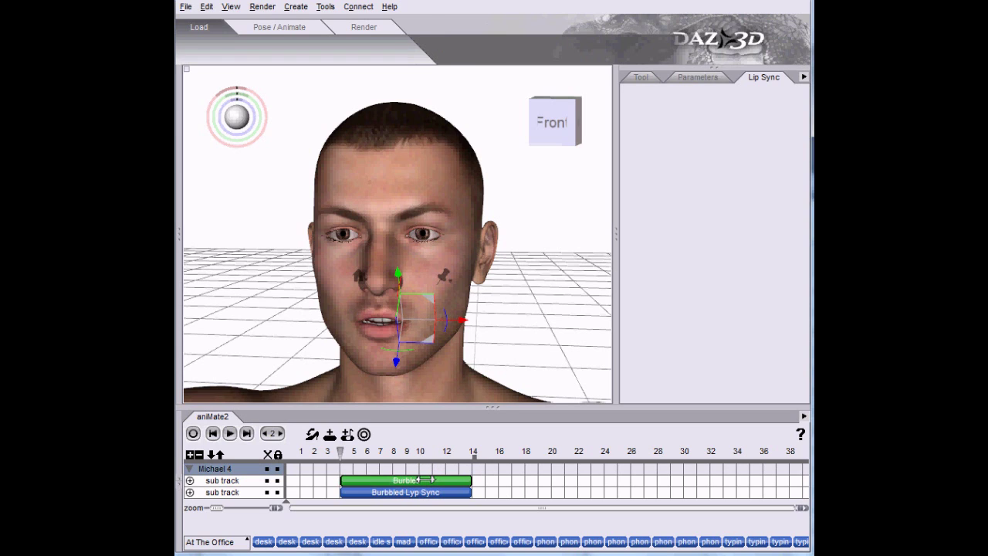
click(214, 435)
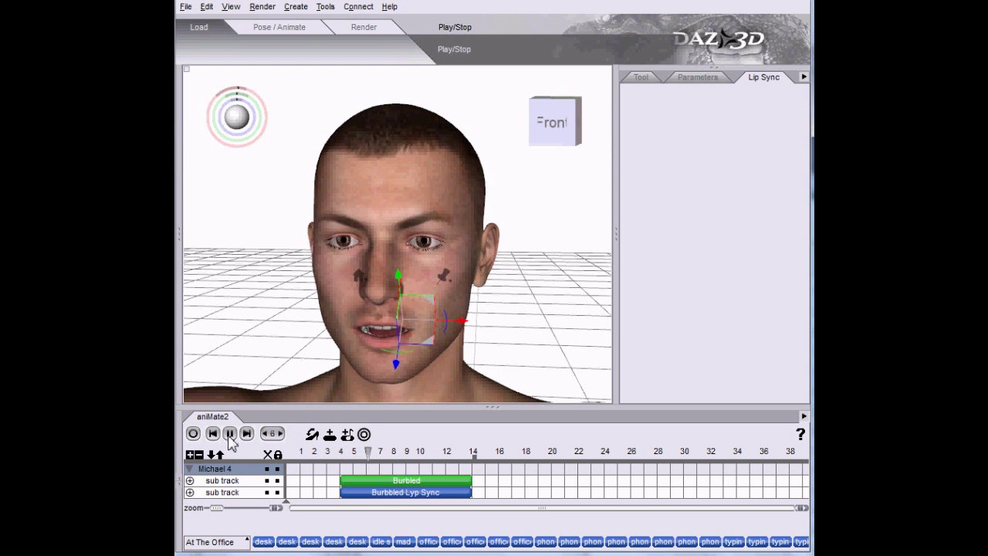
click(229, 435)
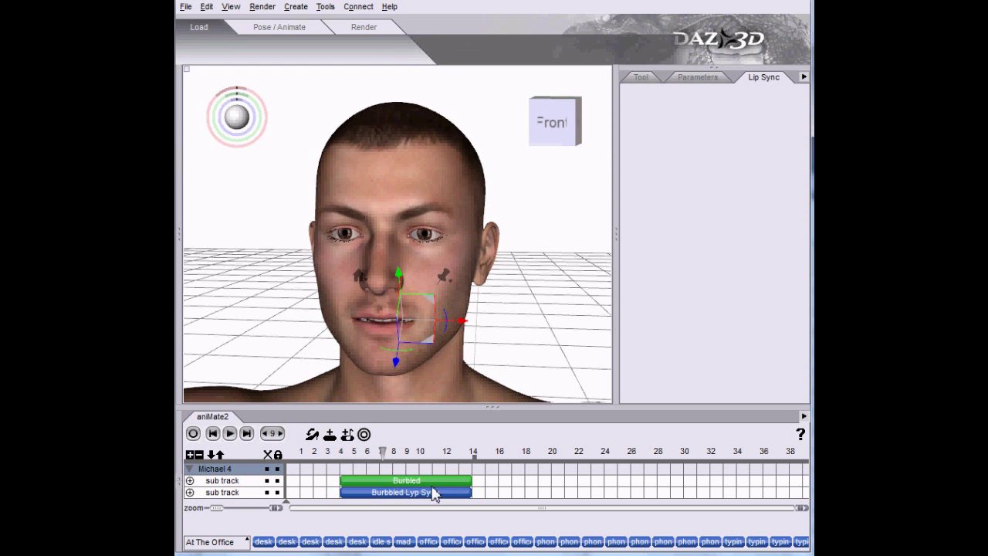
Place the At The Office aniBlocks phone answer, phone talking 2 and phone slam down consecutively on Michael 4's main track from the timeline start.
click(562, 539)
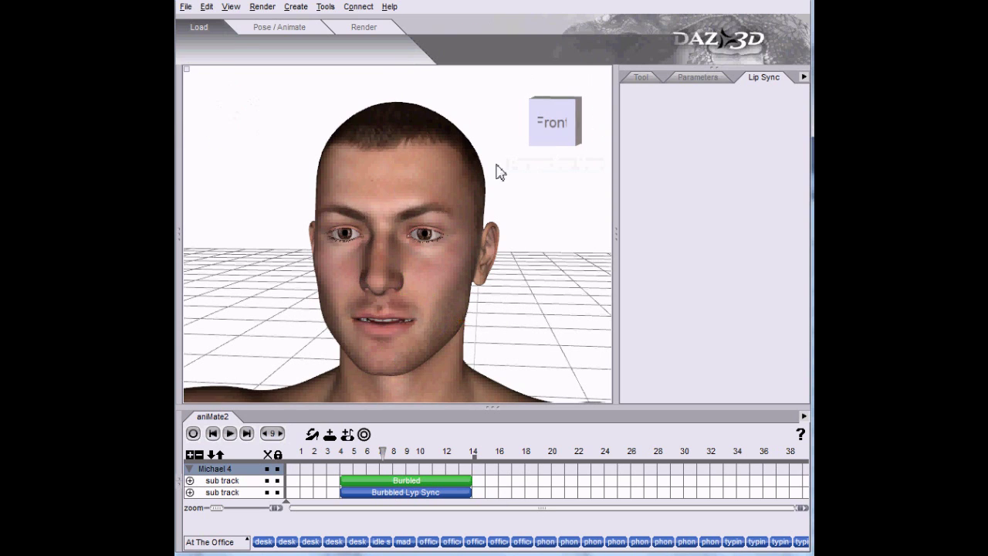
click(600, 132)
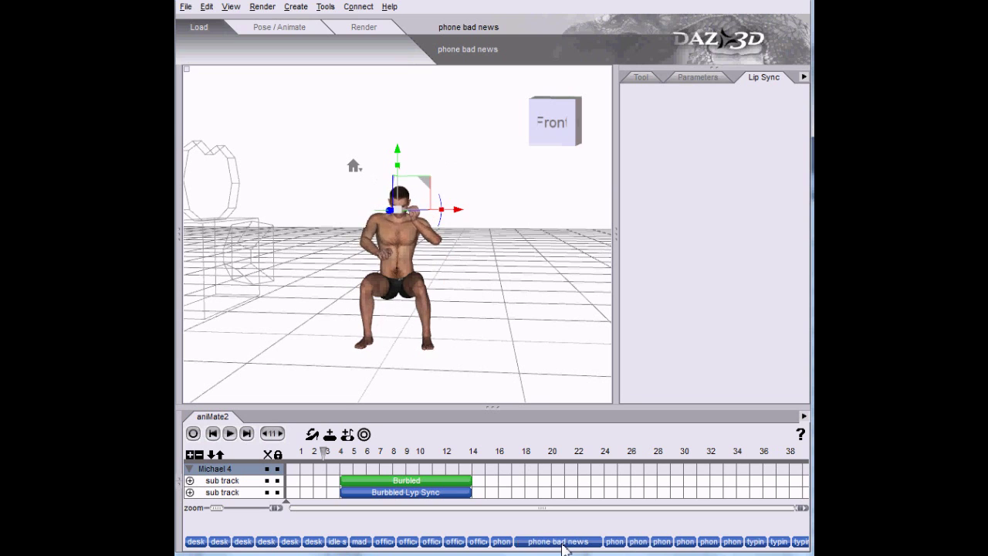
drag(540, 544, 292, 480)
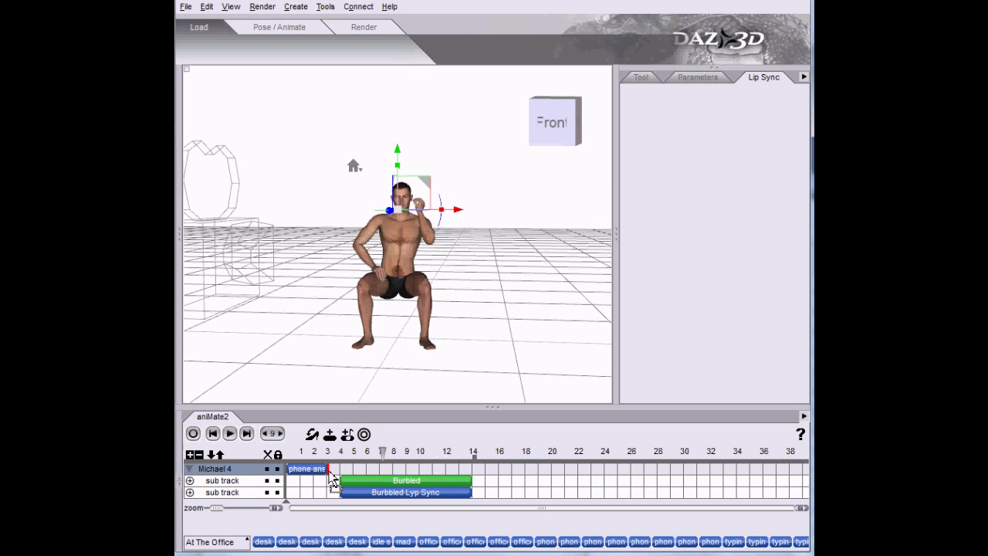
drag(332, 480, 329, 472)
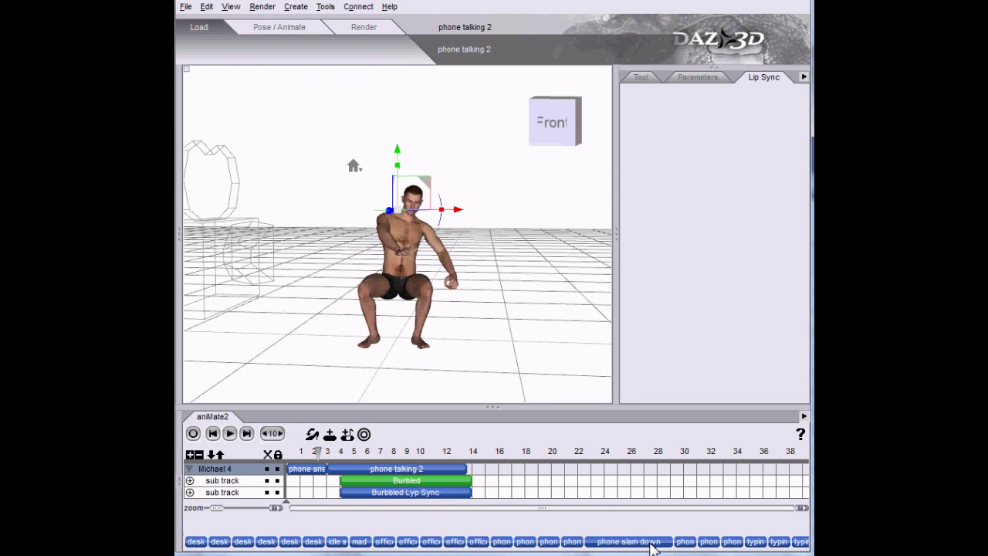
drag(652, 546, 490, 490)
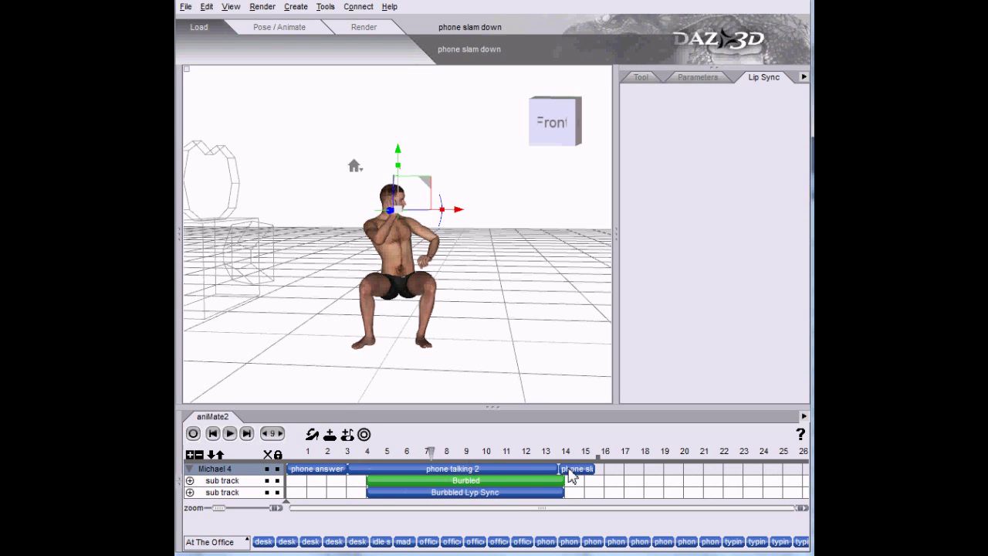
Shift the Burbled audio block and the lip sync block to second 3, in line with the start of phone talking 2.
click(581, 468)
drag(528, 480, 500, 498)
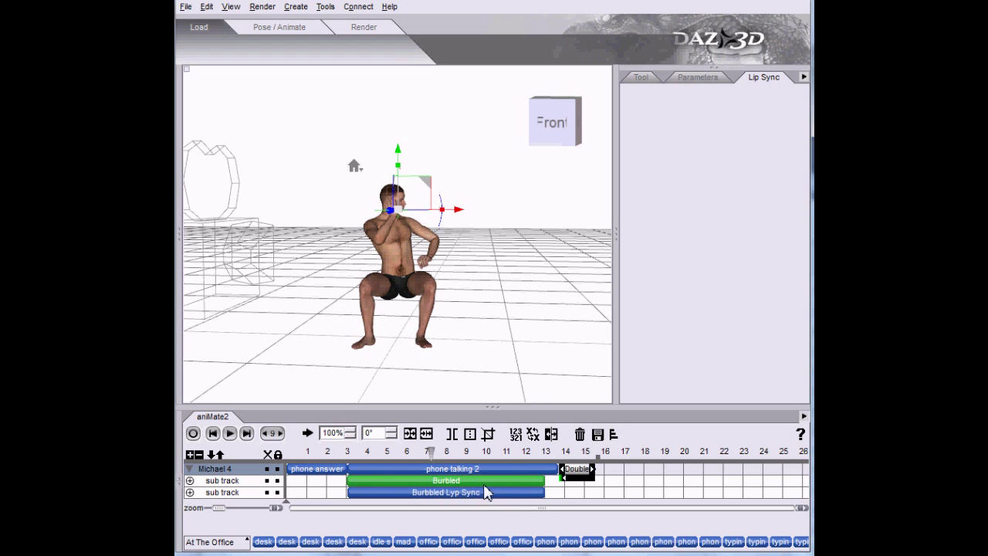
Frame Michael 4's head and torso in the viewport and play the combined animation from the timeline start to review it.
click(286, 453)
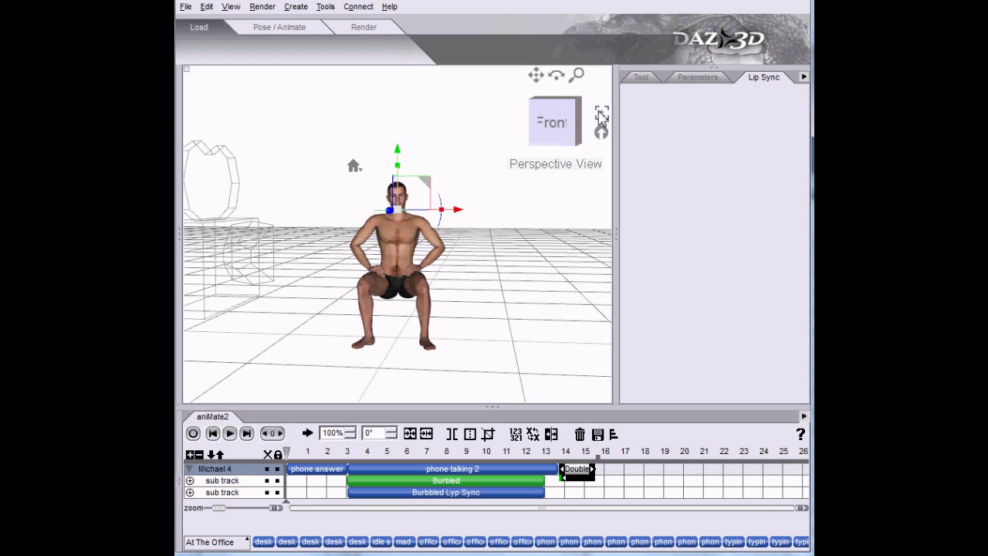
click(601, 114)
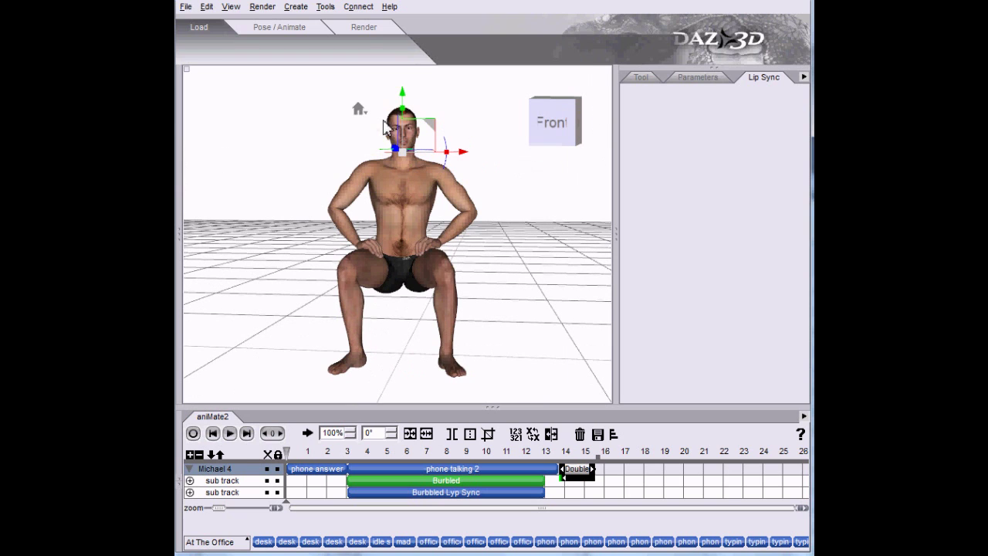
click(563, 138)
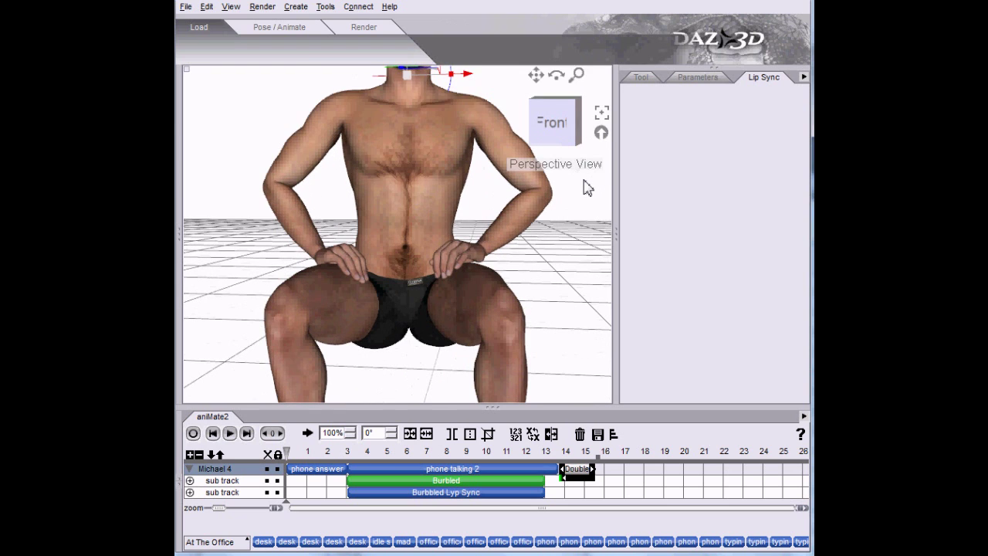
drag(543, 85, 591, 203)
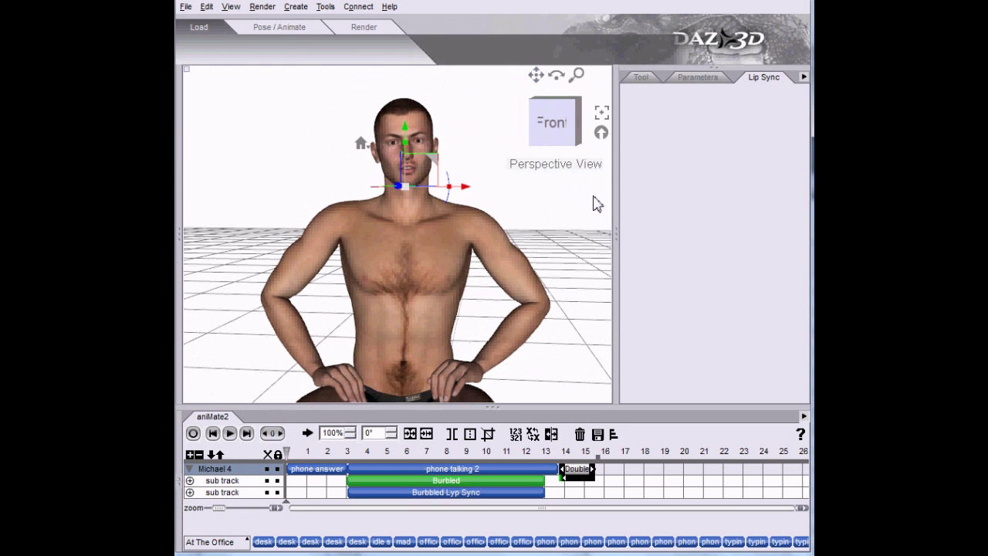
click(230, 433)
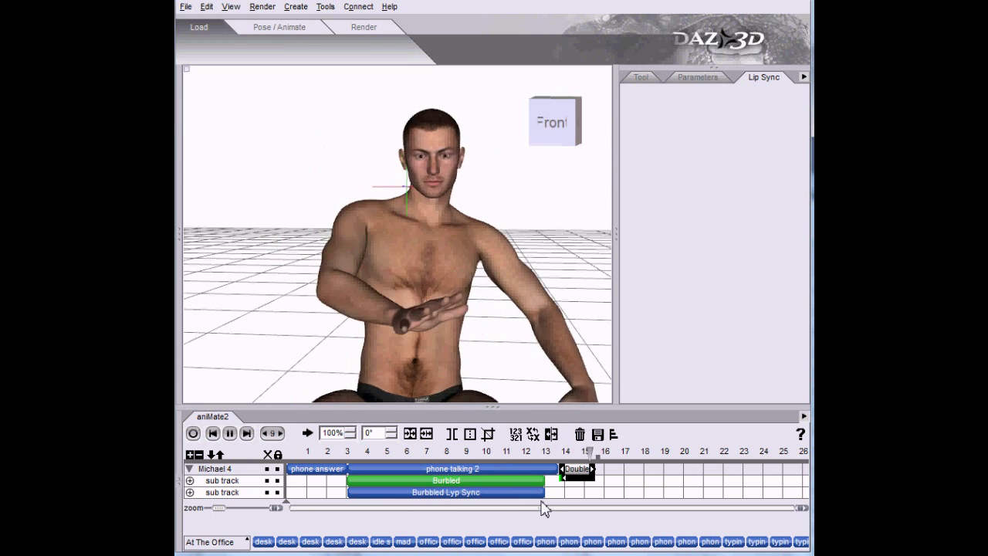
click(230, 434)
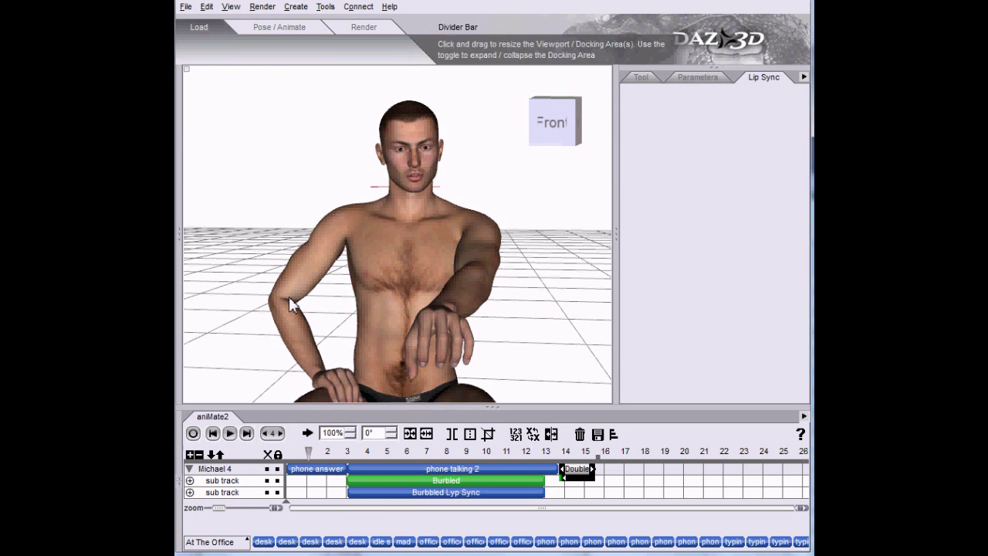
click(415, 481)
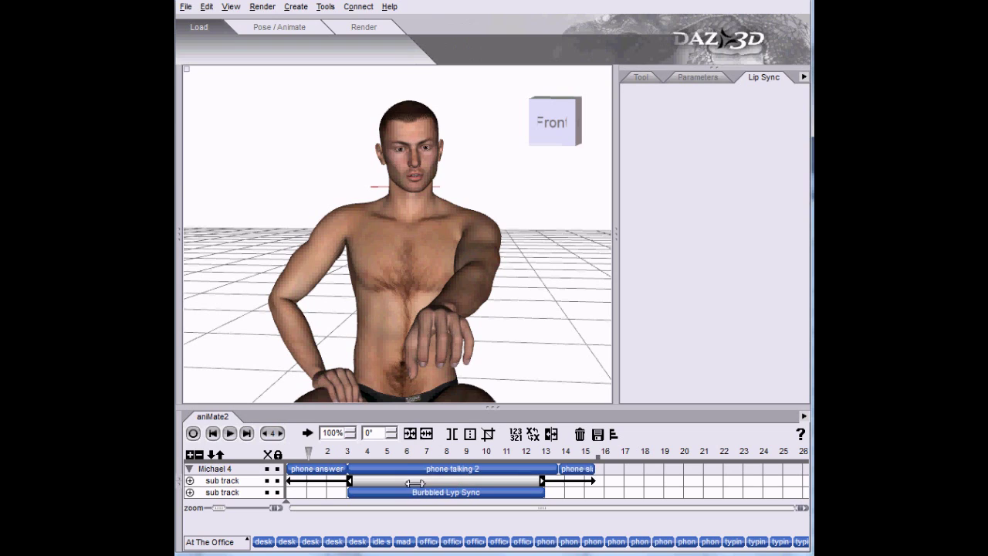
click(415, 481)
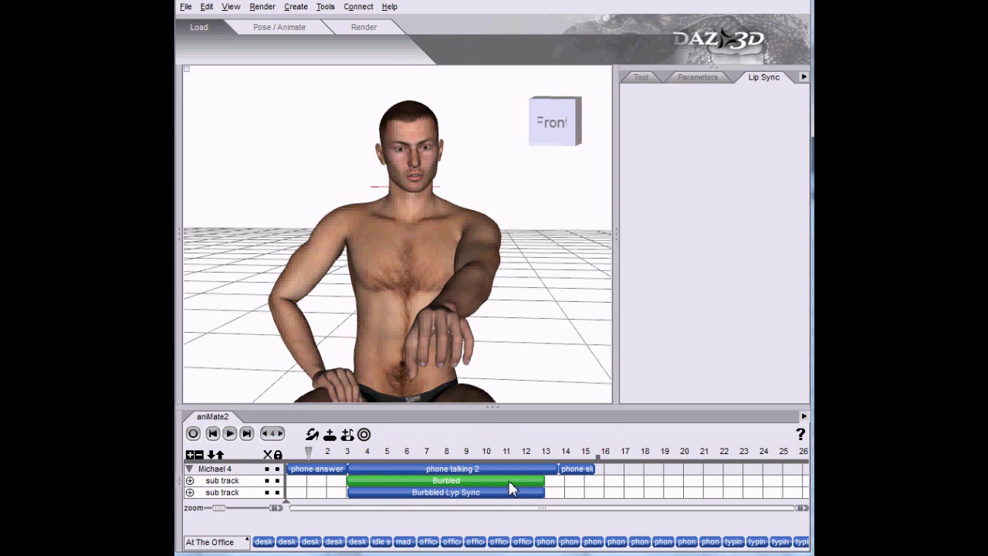